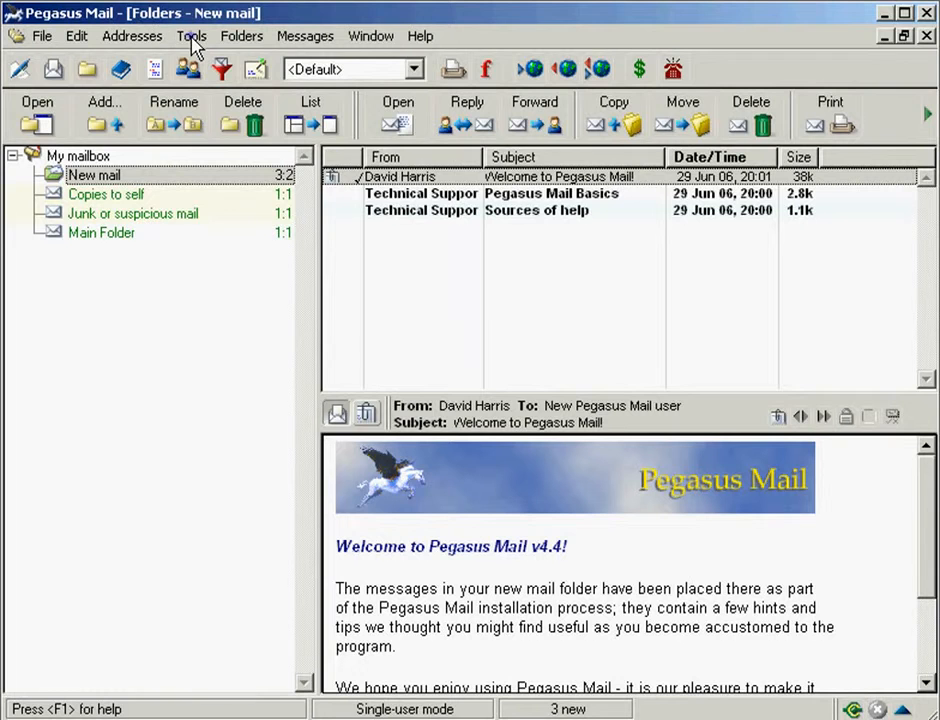
- Enter the account's e-mail address as the Internet e-mail address in Internet options
click(193, 38)
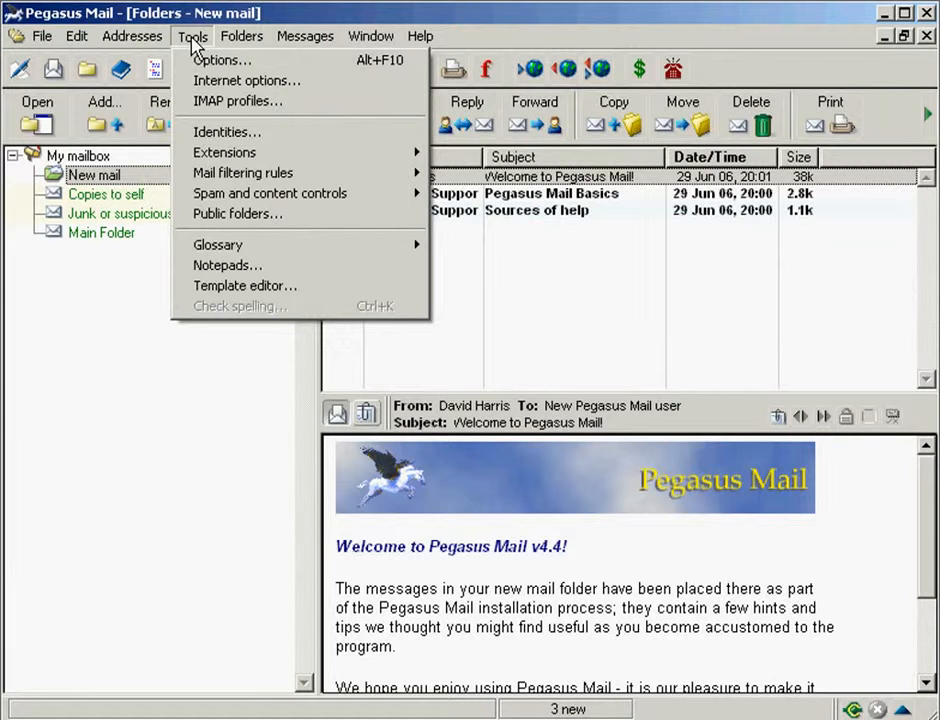
click(319, 84)
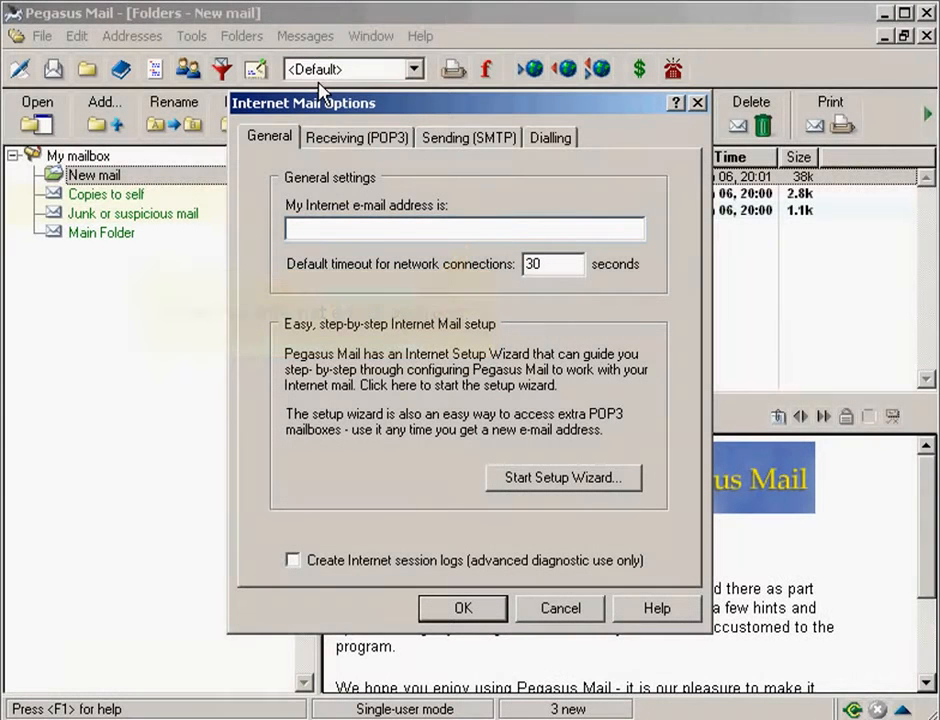
text(demo@de)
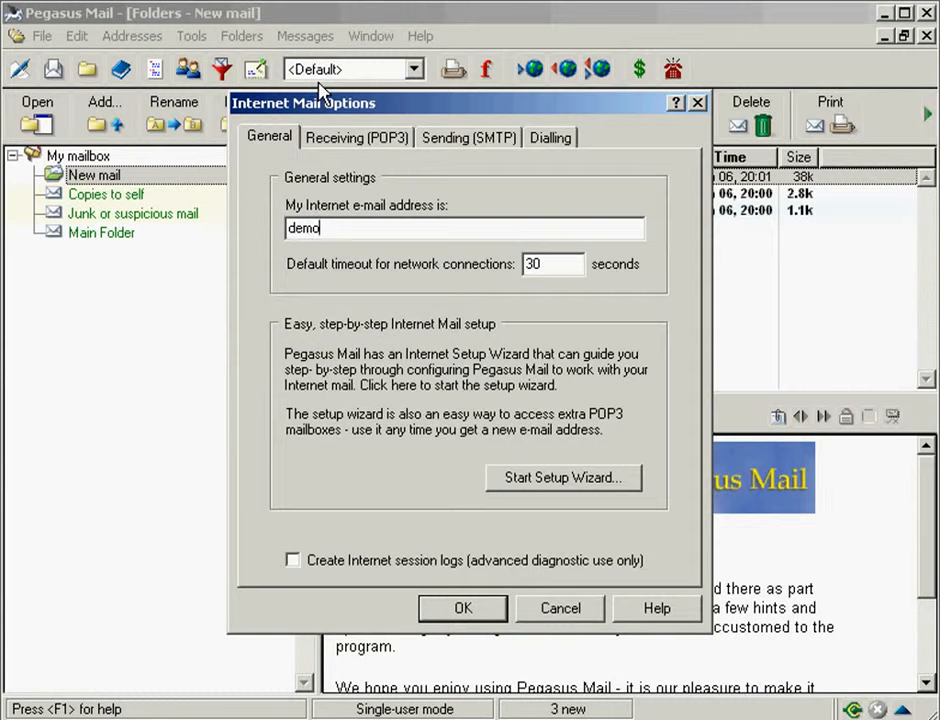
text(mo-domain.net)
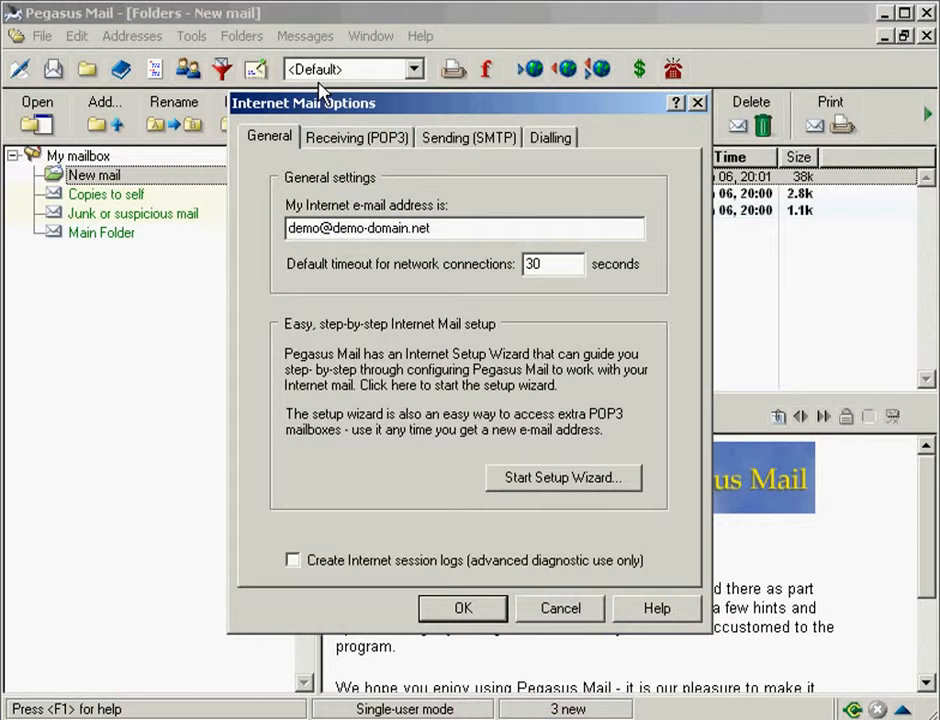
- Start a new POP3 mail retrieval definition from the Receiving (POP3) settings
click(357, 143)
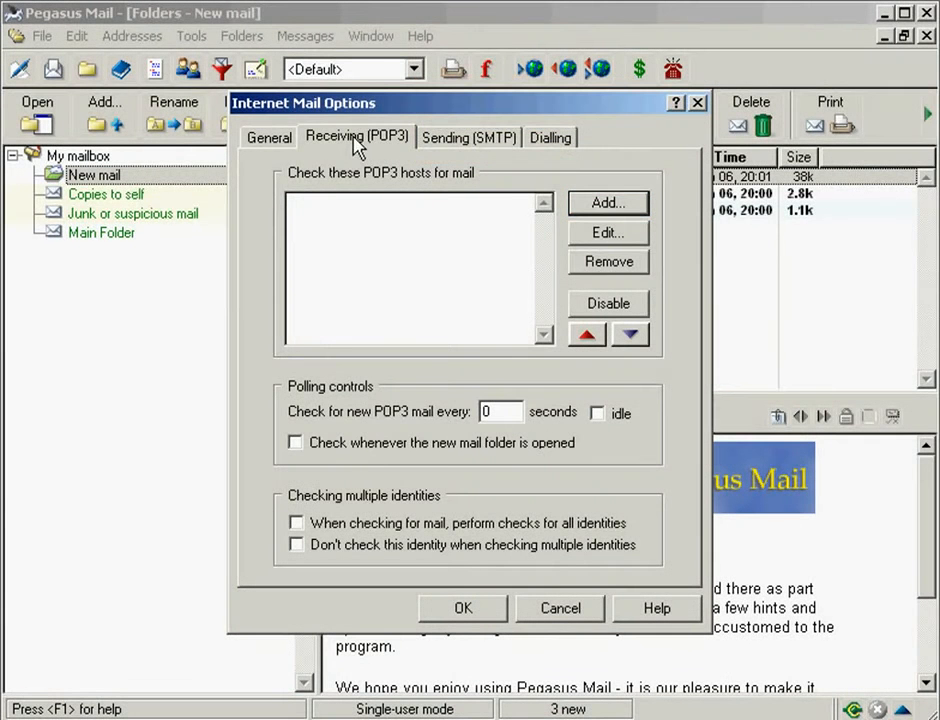
click(582, 203)
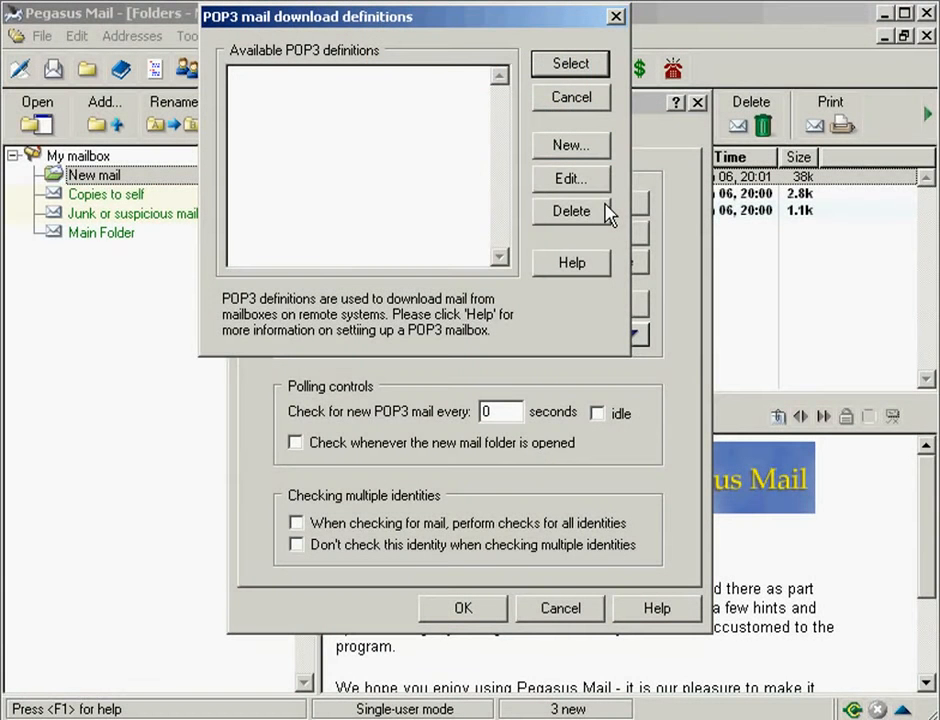
click(568, 147)
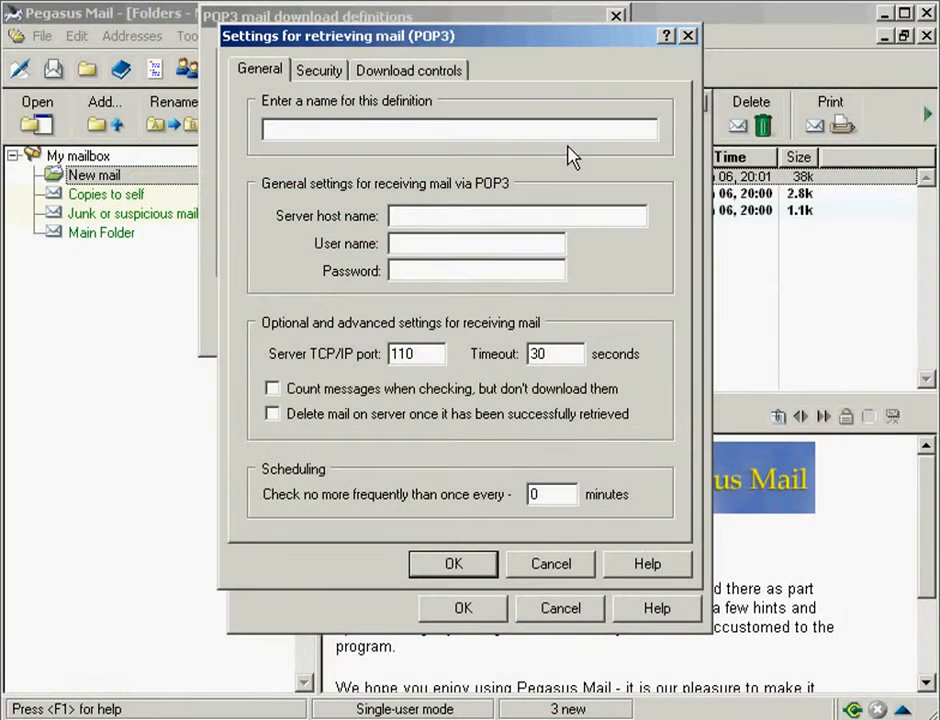
- Name the POP3 definition with the account's e-mail address and set host mail.demo-domain.net
text(demo@demo-doma)
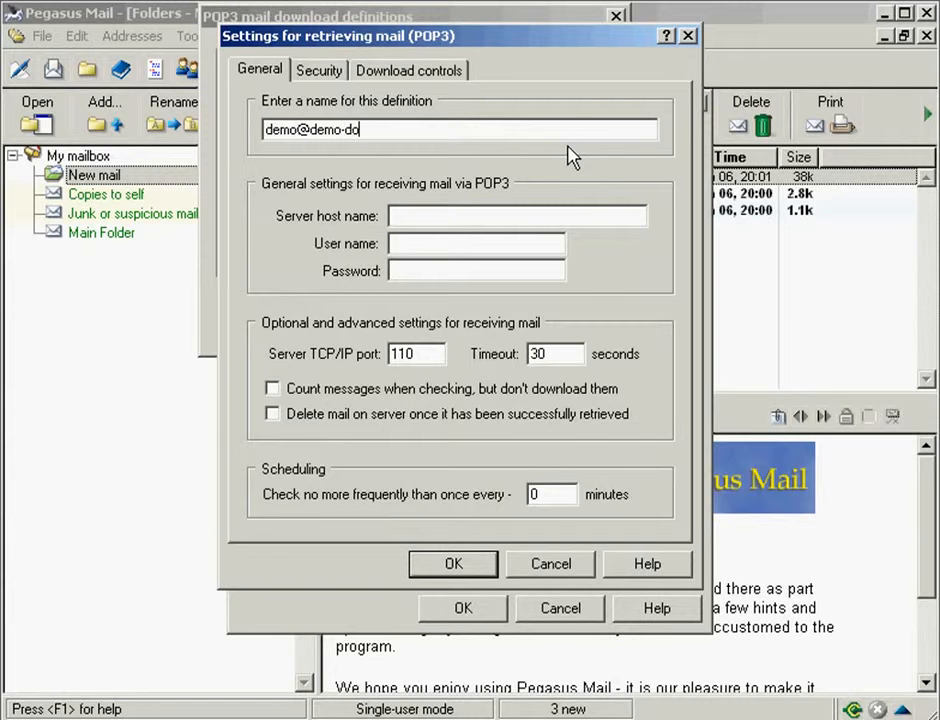
text(in.net)
click(395, 222)
text(mail.)
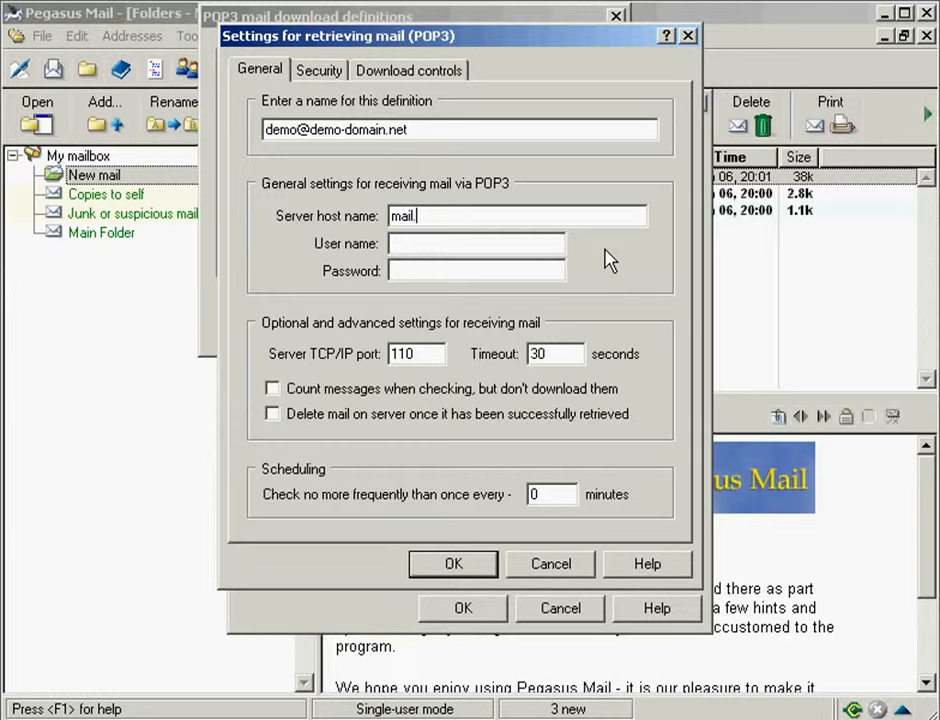
text(demo-domain.net)
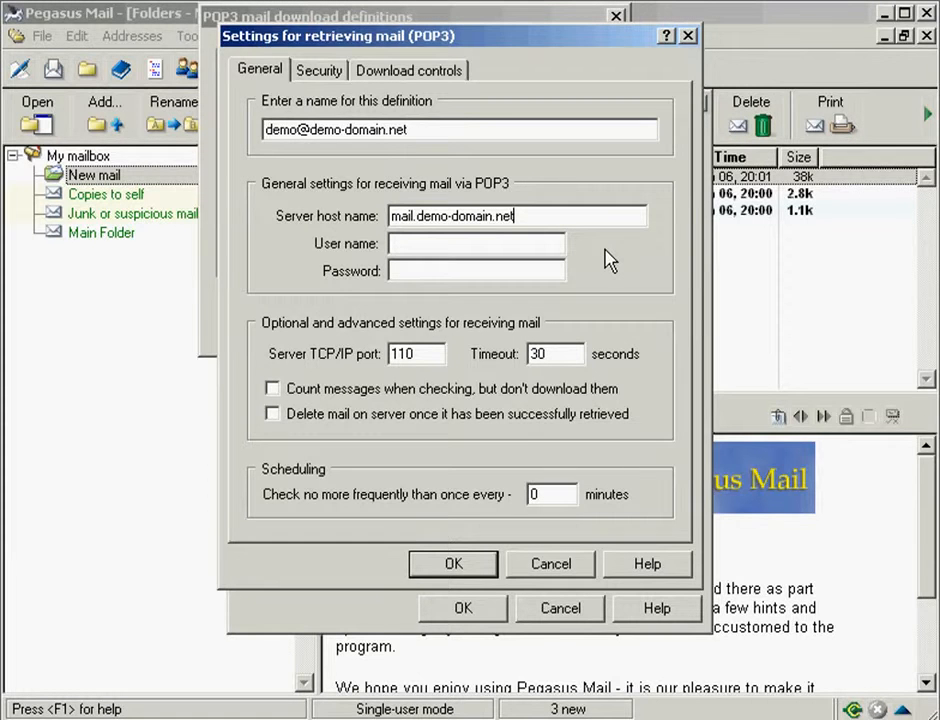
key(Tab)
- Enter the account's address as user name, the password, and enable delete-on-server after retrieval
click(395, 246)
text(demo@demo)
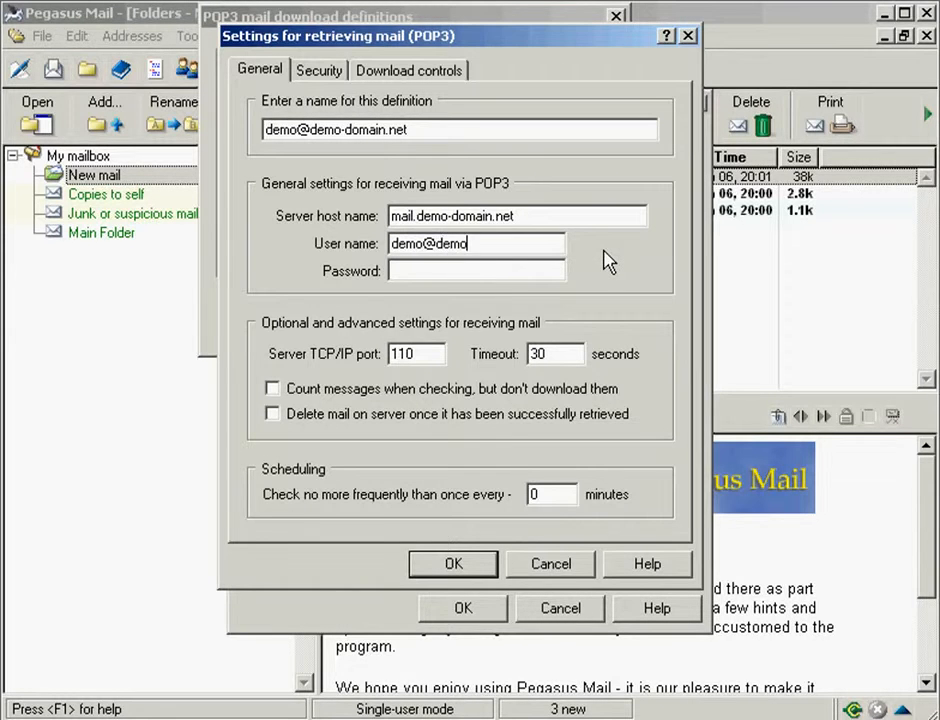
text(-domain.net)
key(Tab)
click(398, 279)
text(******)
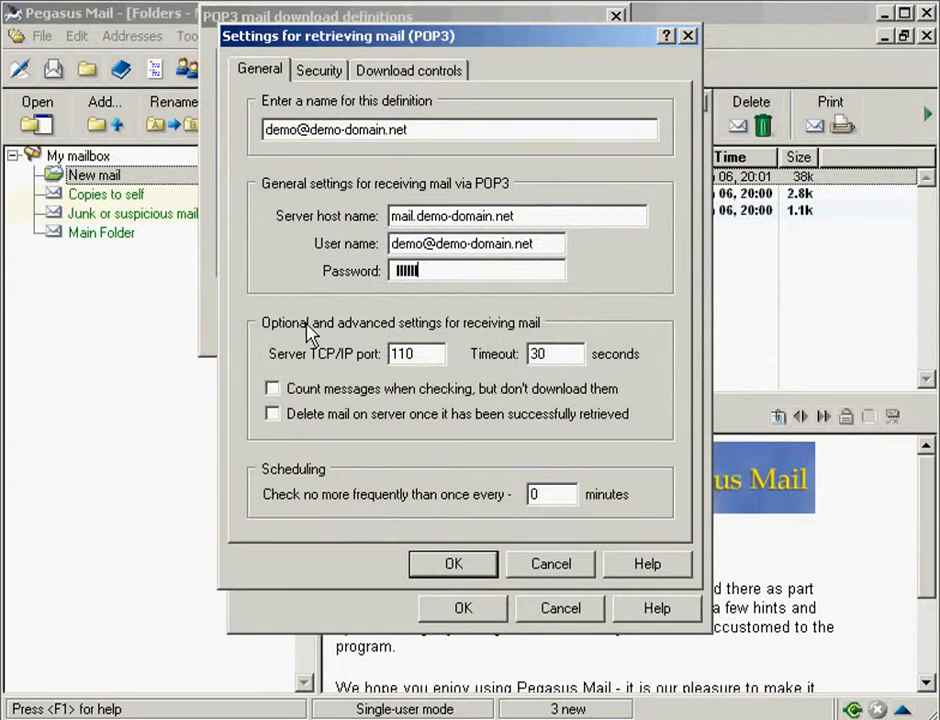
click(273, 414)
- Save the POP3 definition and select it as the host to check for mail
click(453, 563)
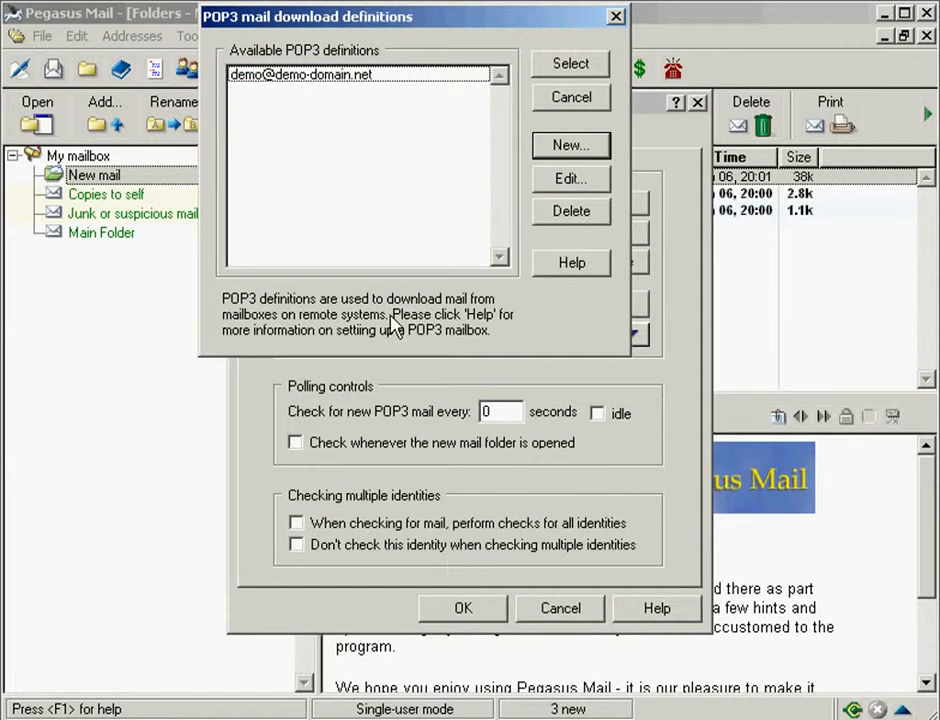
click(388, 80)
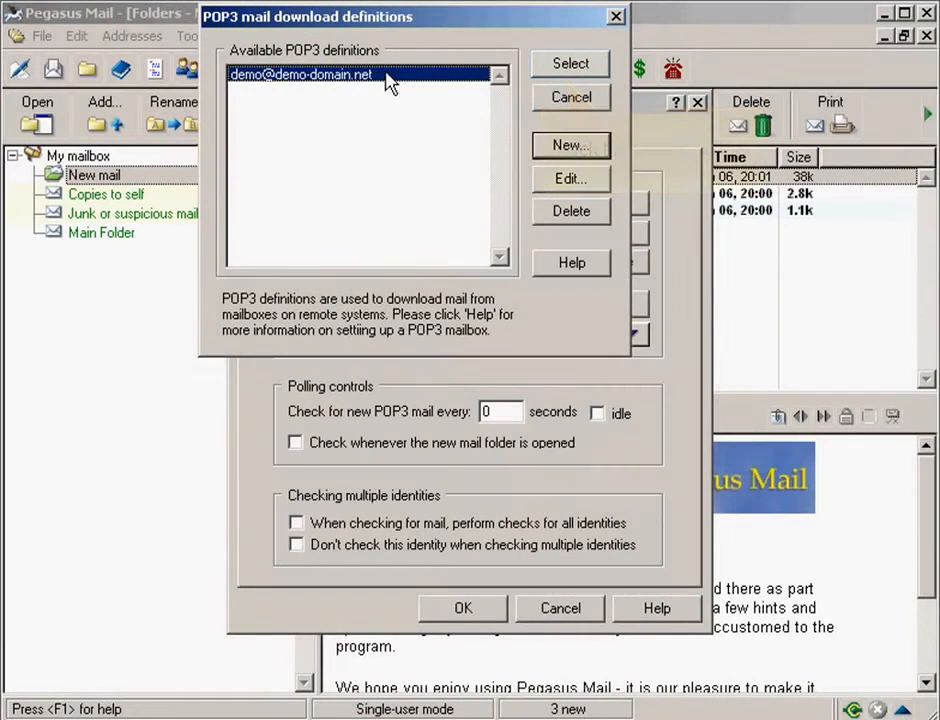
click(571, 66)
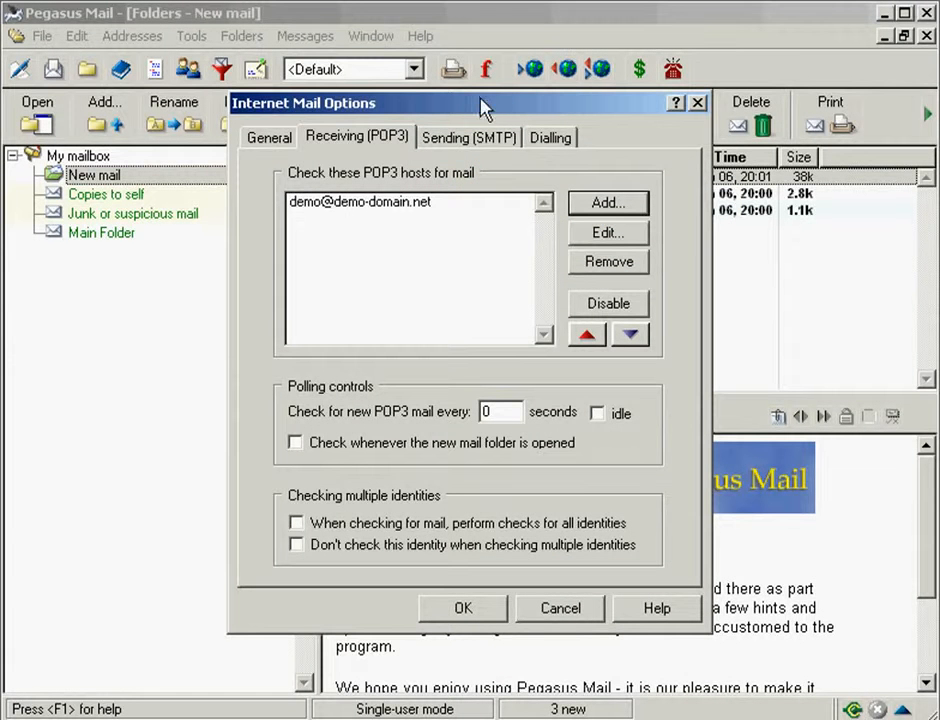
- Start a new SMTP sending definition from the Sending (SMTP) settings
click(474, 145)
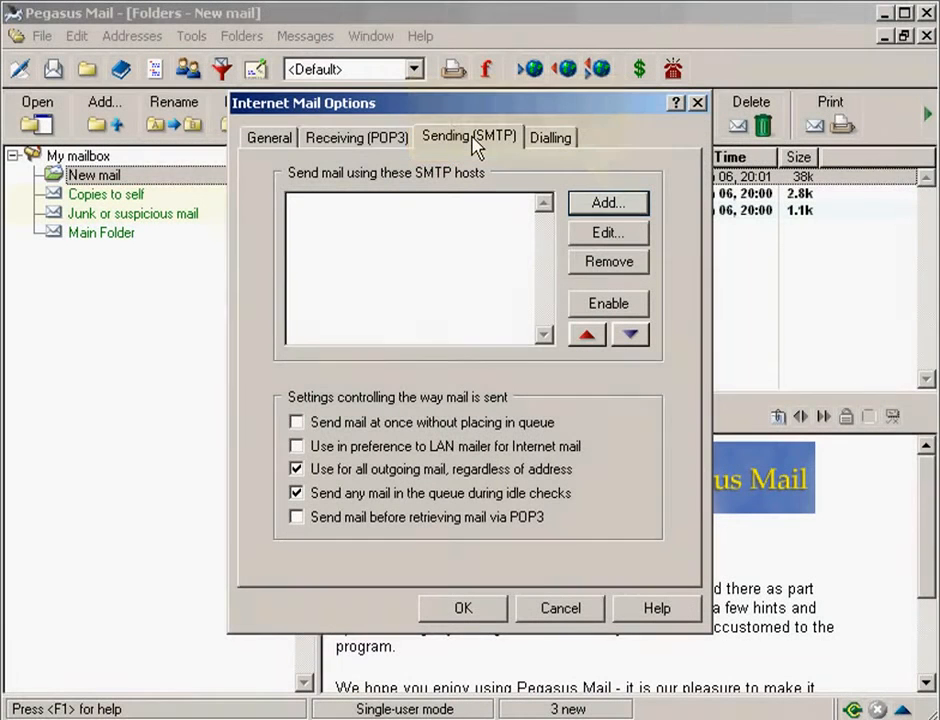
click(606, 202)
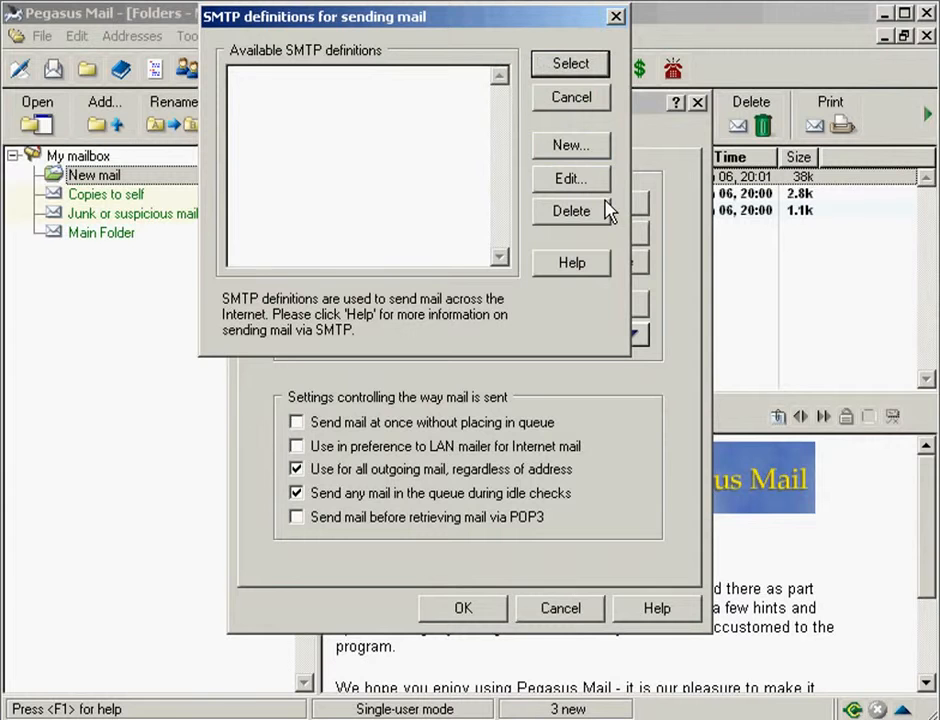
click(570, 148)
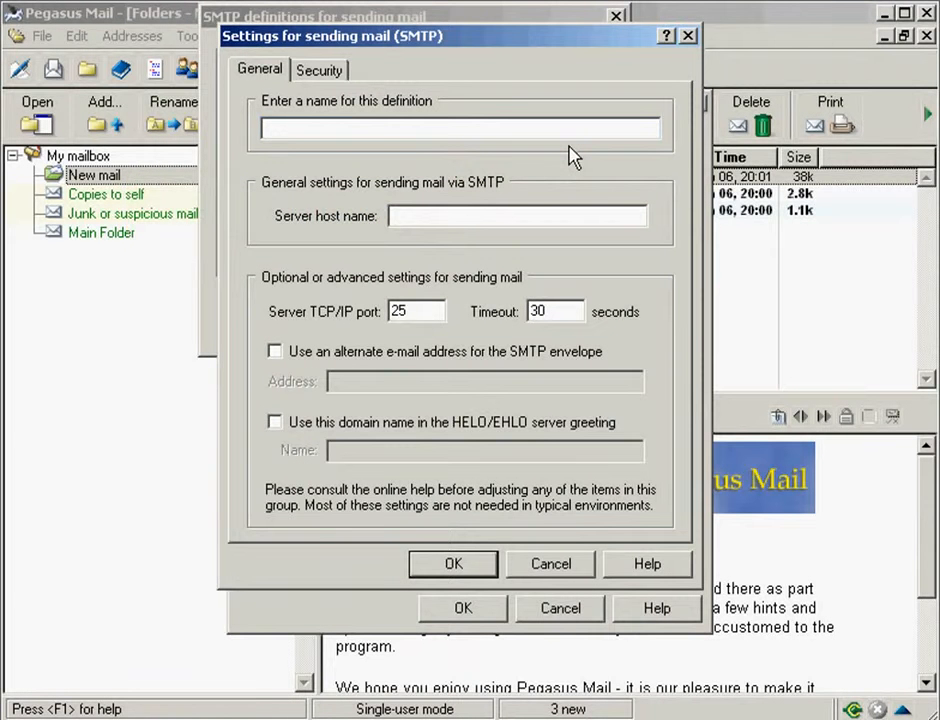
- Name the SMTP definition after the account's address, with host mail.demo-domain.net and port 26
text(demo@demo-doma)
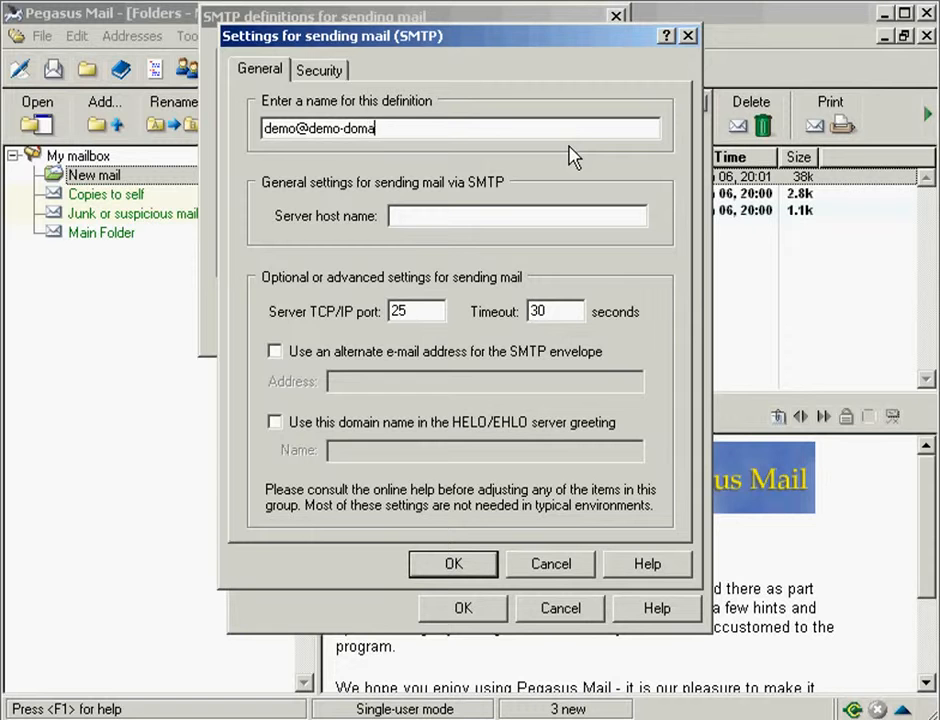
text(in.net)
key(Tab)
text(mail.de)
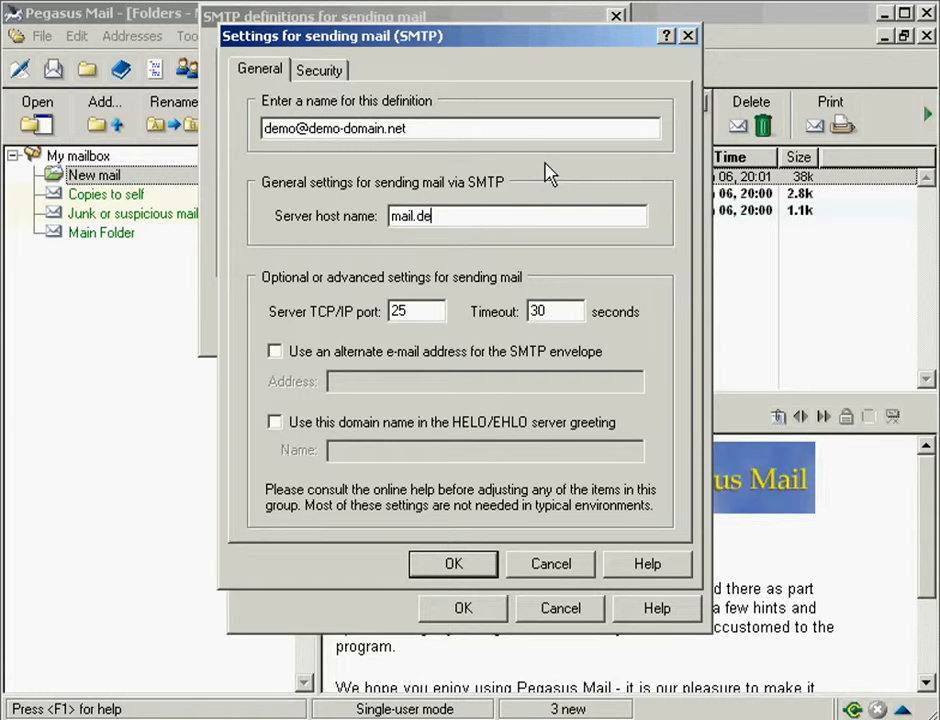
text(mo-domain.net)
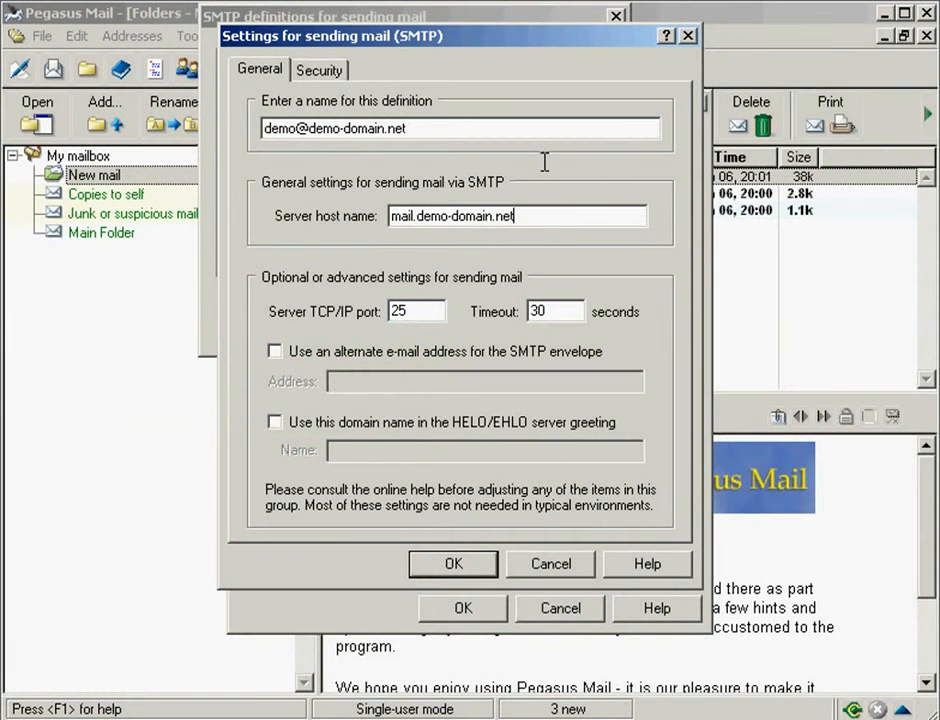
double_click(399, 312)
text(26)
- Make SMTP log in with the demo account's POP3 username/password and save the definition
click(320, 75)
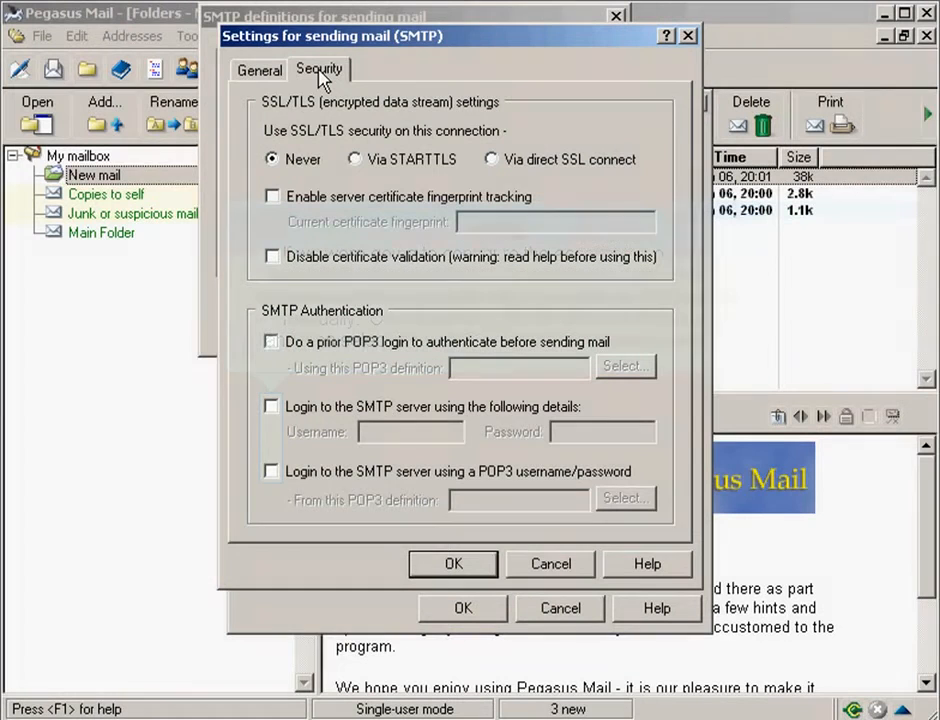
click(271, 472)
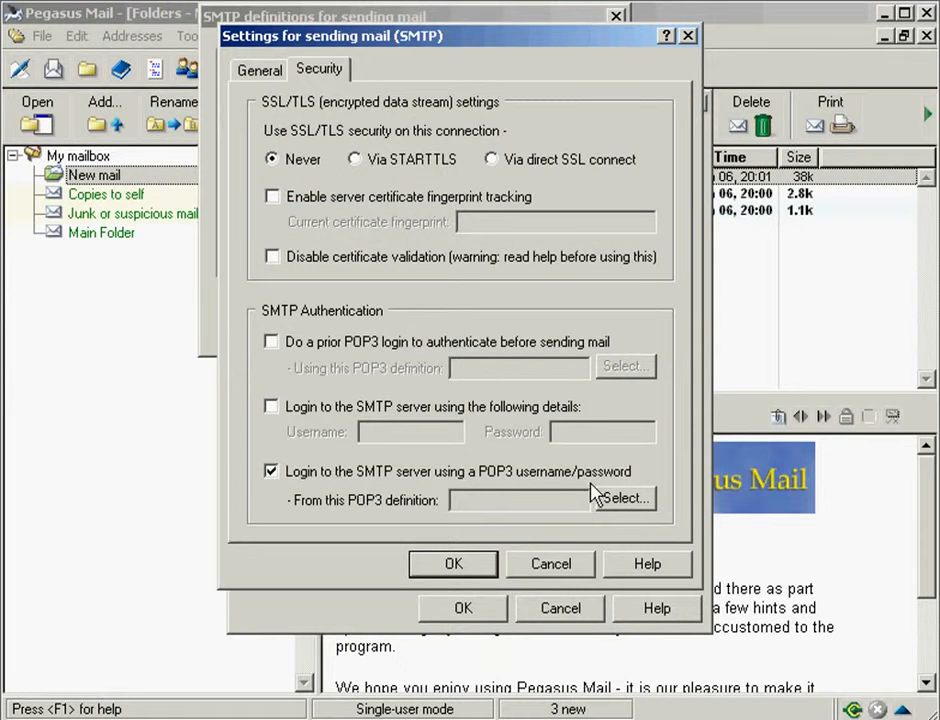
click(624, 499)
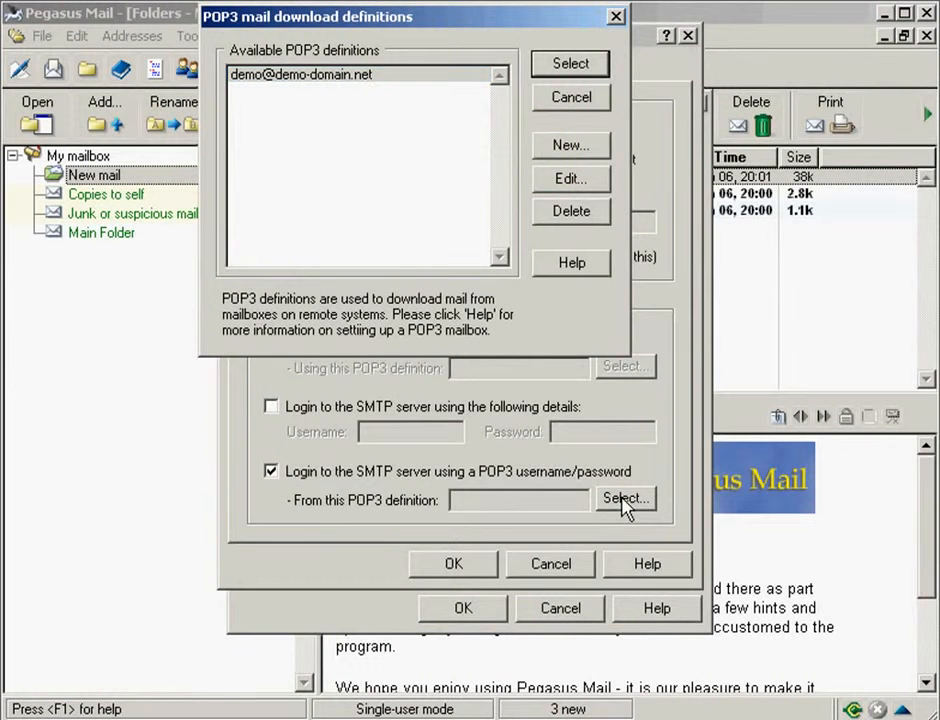
click(390, 82)
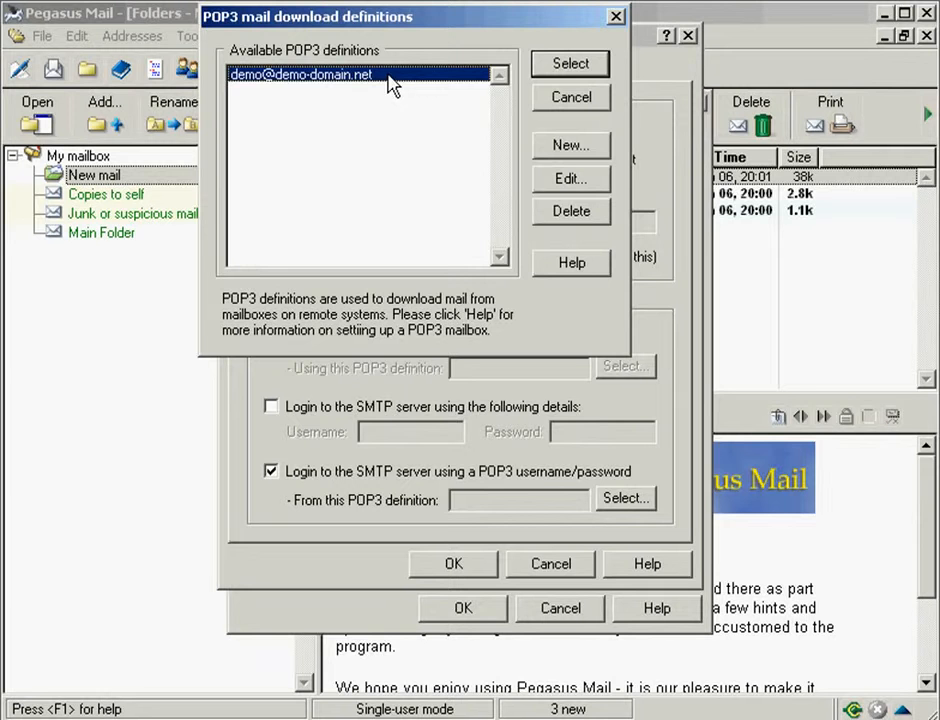
click(566, 66)
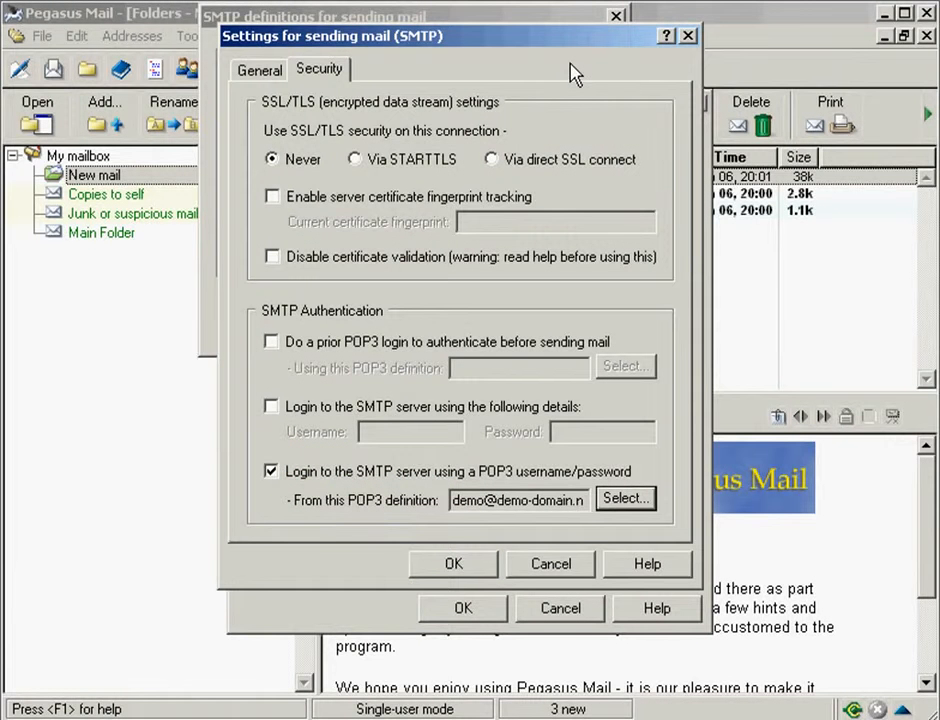
click(453, 566)
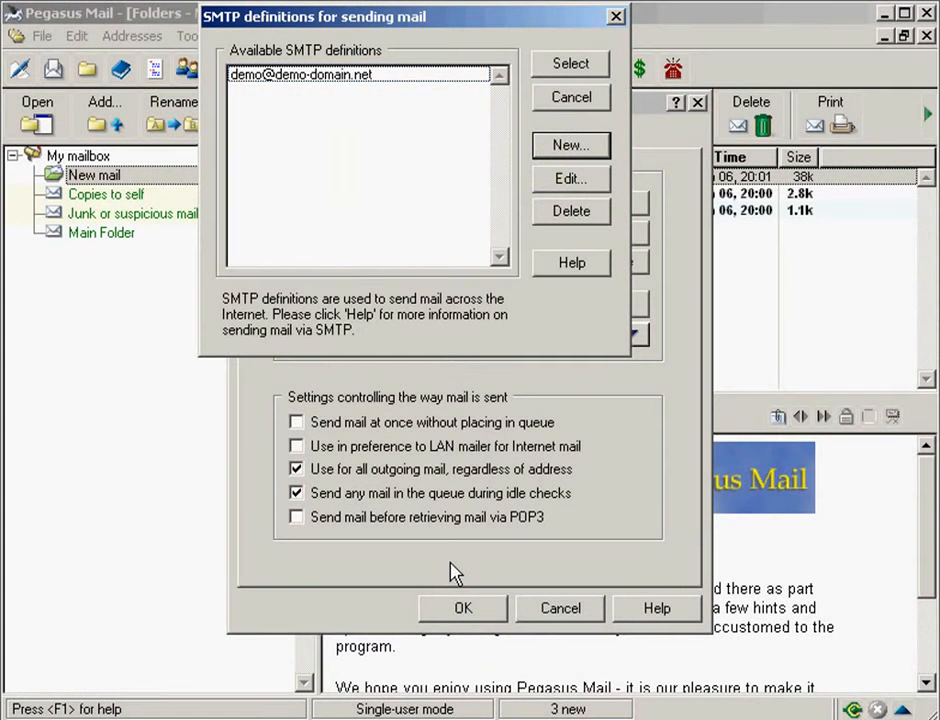
- Select the demo SMTP definition as the sending host and save the Internet mail options
click(390, 76)
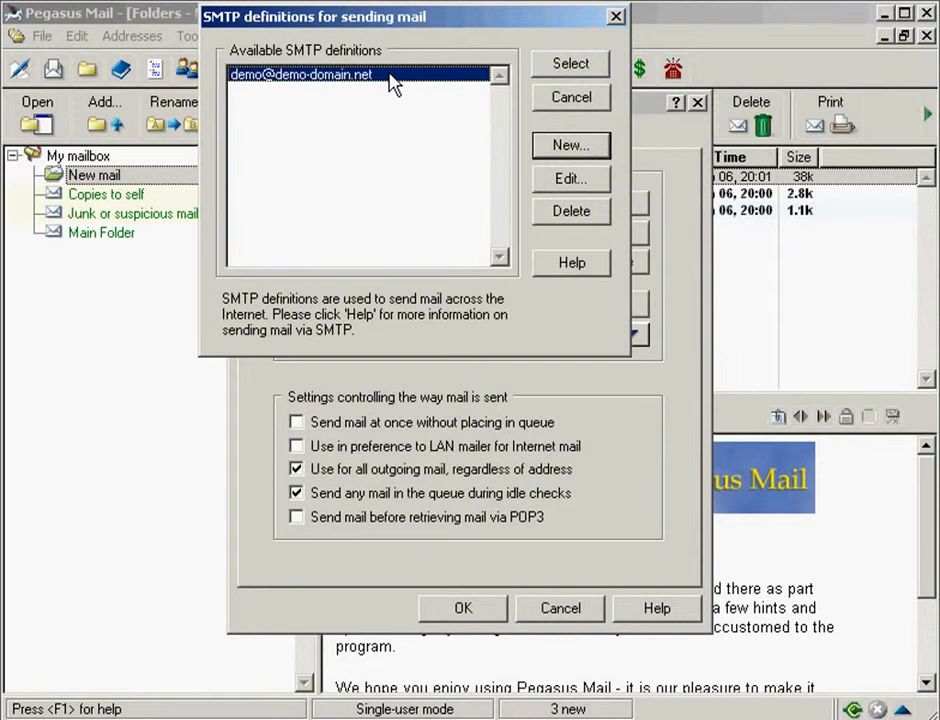
click(568, 64)
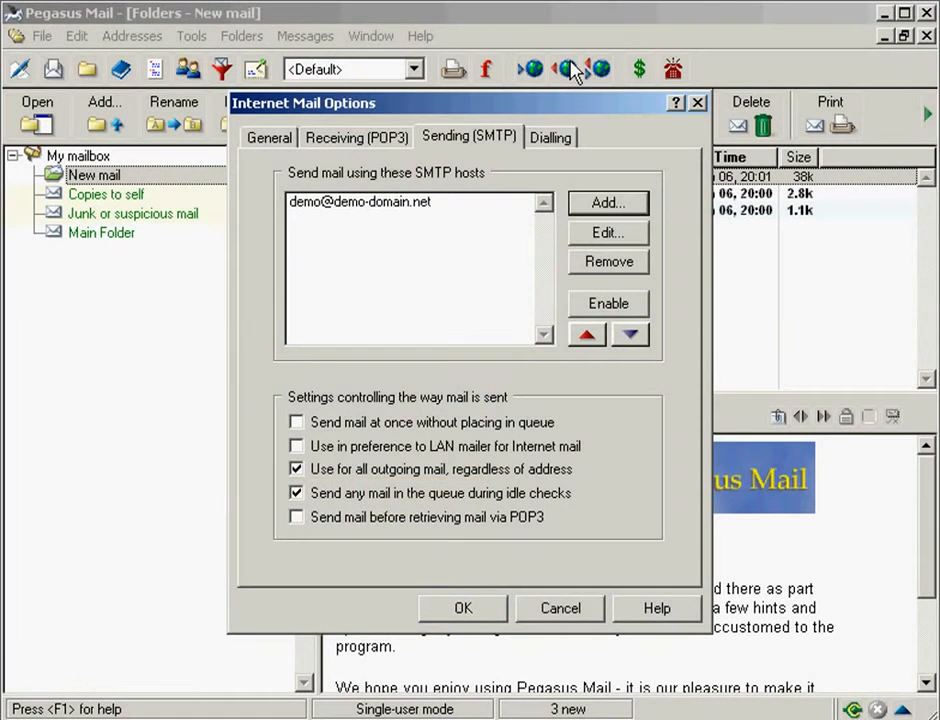
click(464, 612)
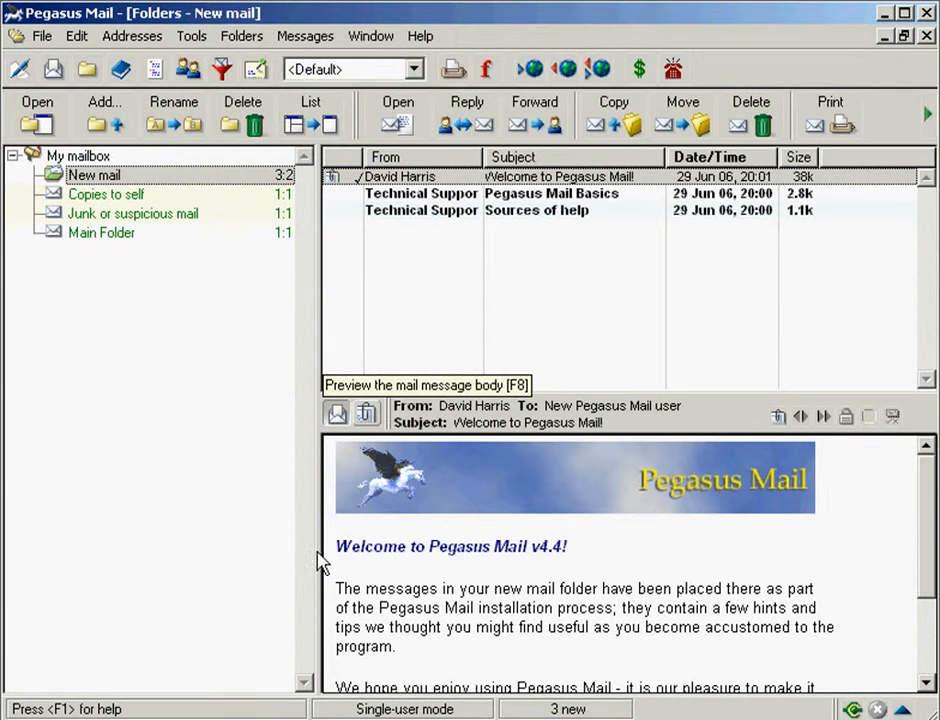
- Remove the demo account's POP3 host from the Internet mail options and save
click(192, 38)
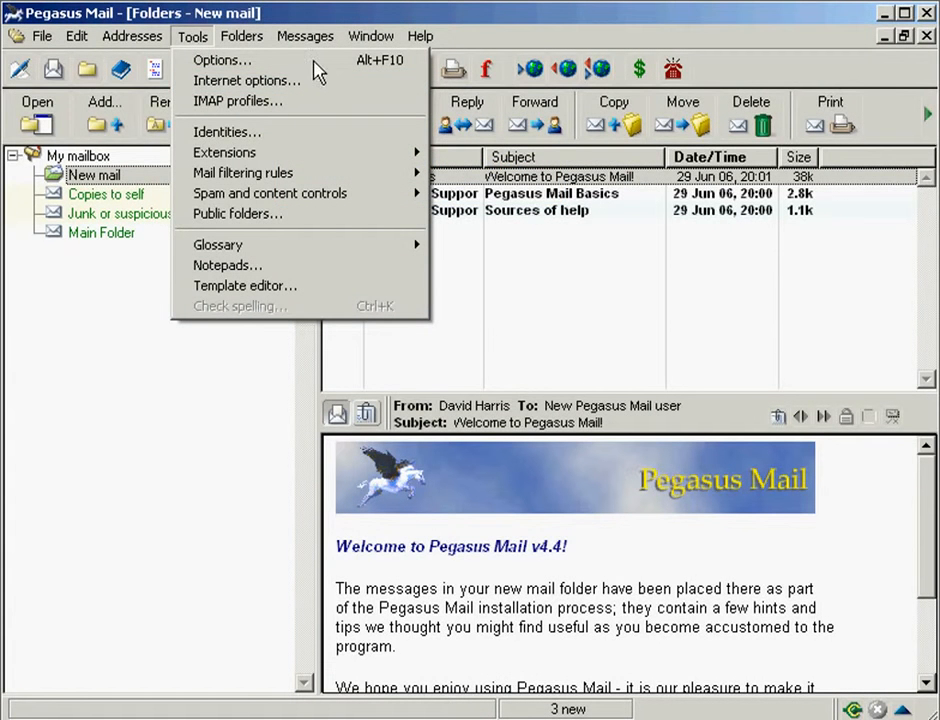
click(322, 82)
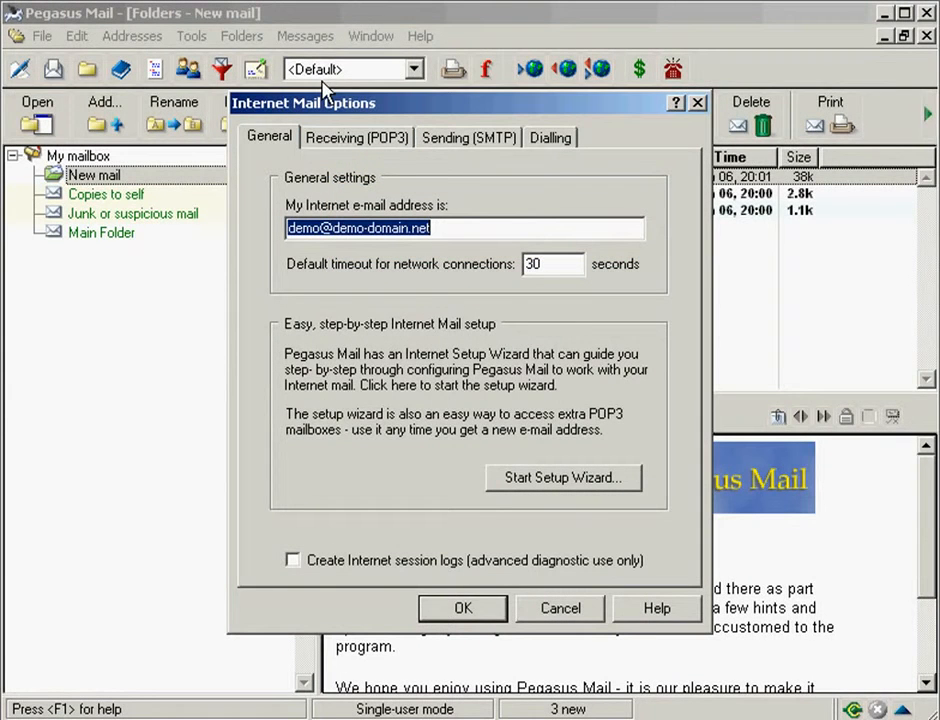
click(361, 139)
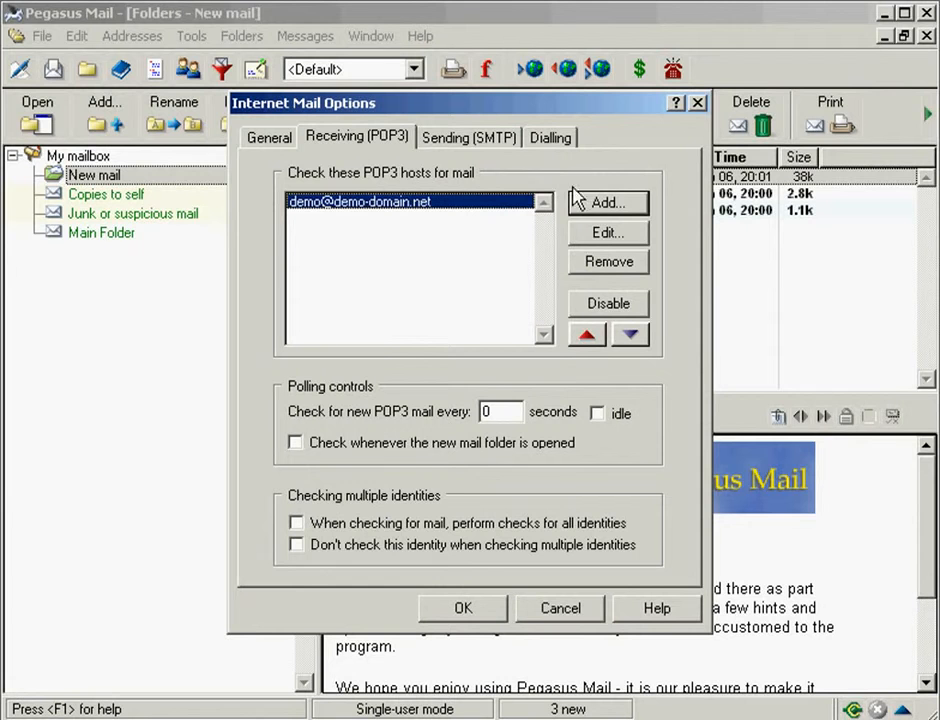
click(607, 264)
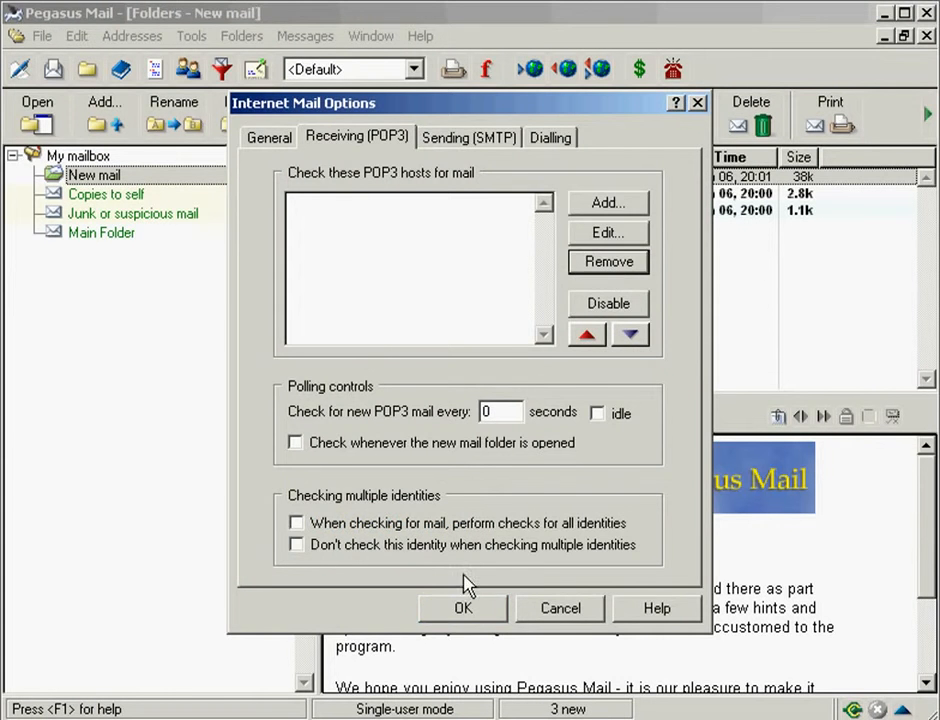
click(464, 608)
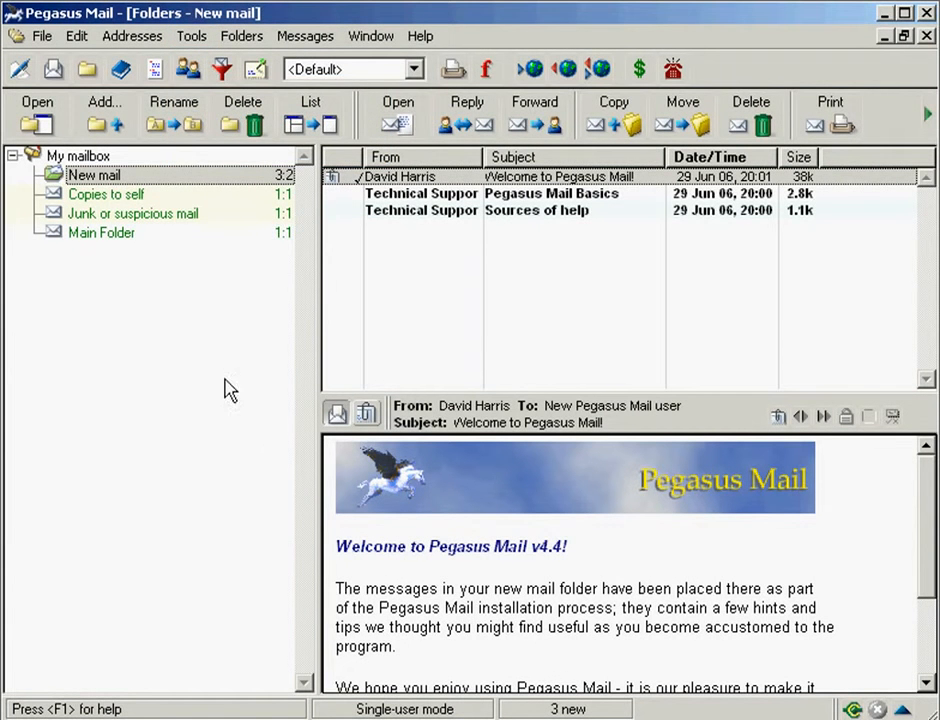
- From Tools > IMAP profiles, start a new IMAP mailbox profile
click(190, 40)
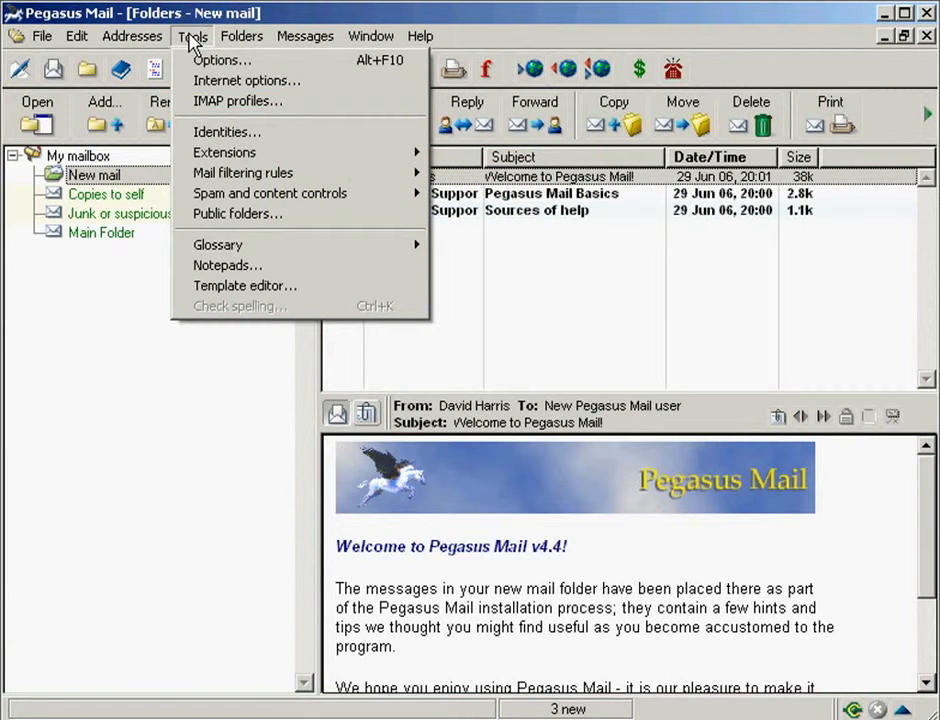
click(306, 101)
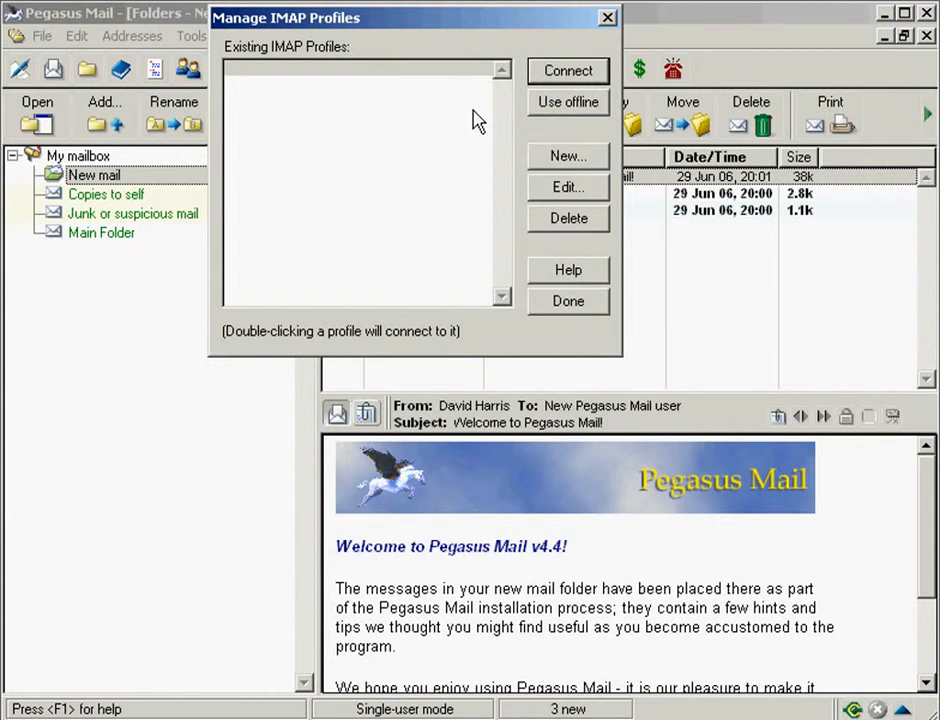
click(566, 157)
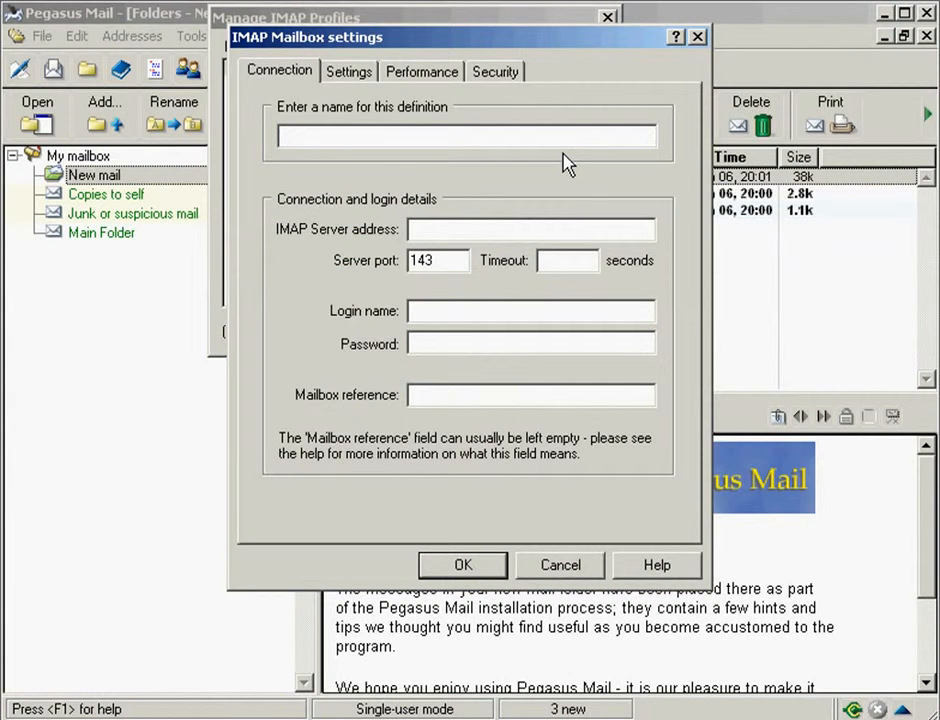
- Use the account's e-mail address as profile name and login, with server mail.demo-domain.net and the account password
text(demo@demo-dom)
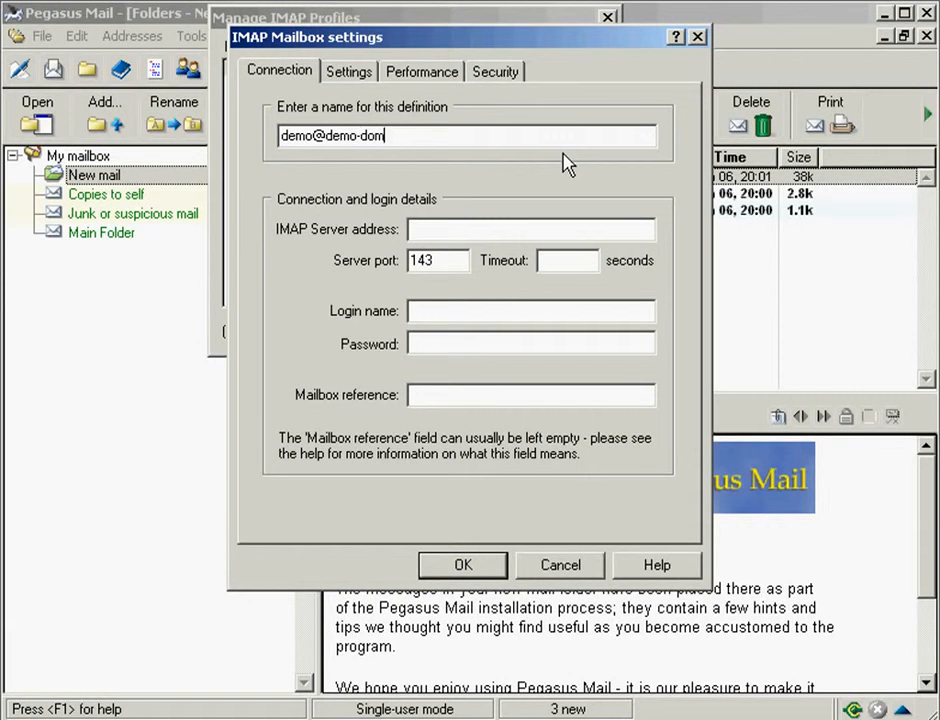
text(ain.net)
click(411, 232)
text(mail.dem)
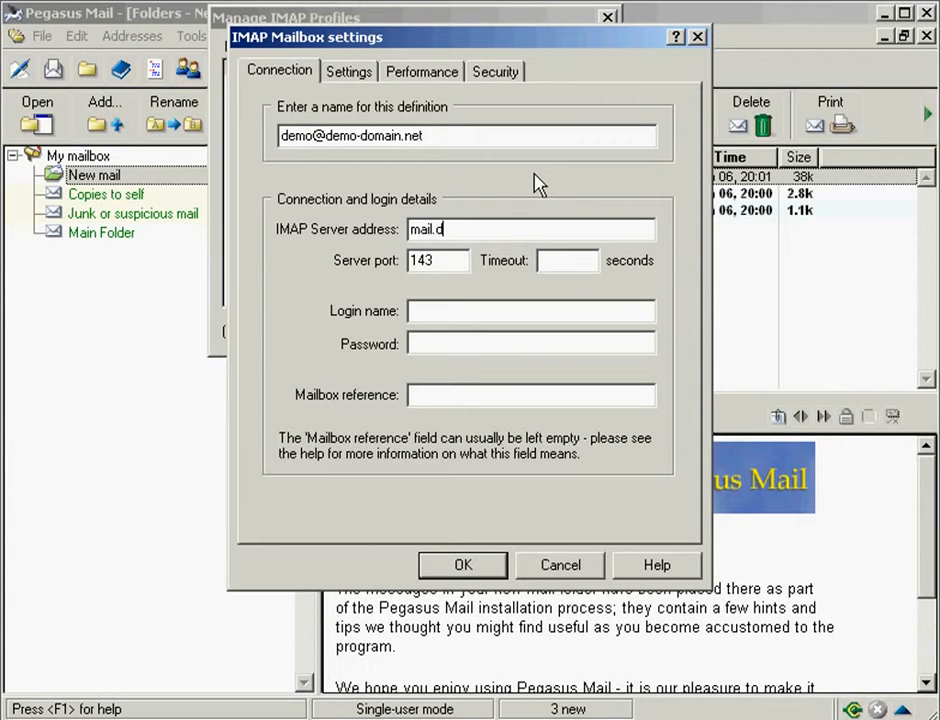
text(o-domain.net)
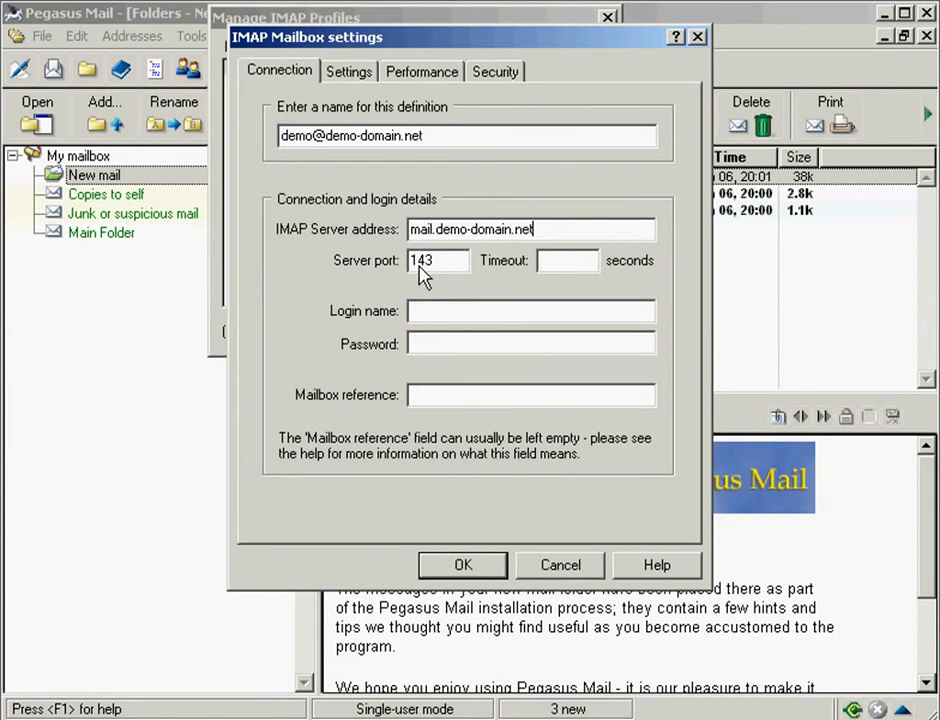
click(416, 314)
text(demo@demo-domain.net)
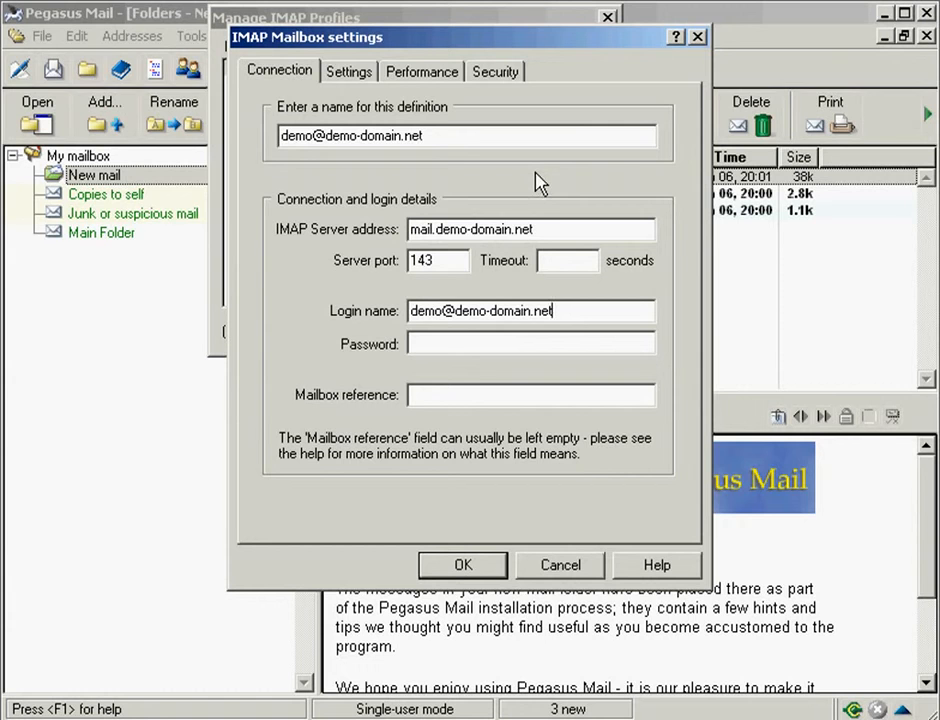
key(Tab)
click(416, 348)
text(*****)
- Save the new IMAP profile and close the IMAP profile manager
click(464, 565)
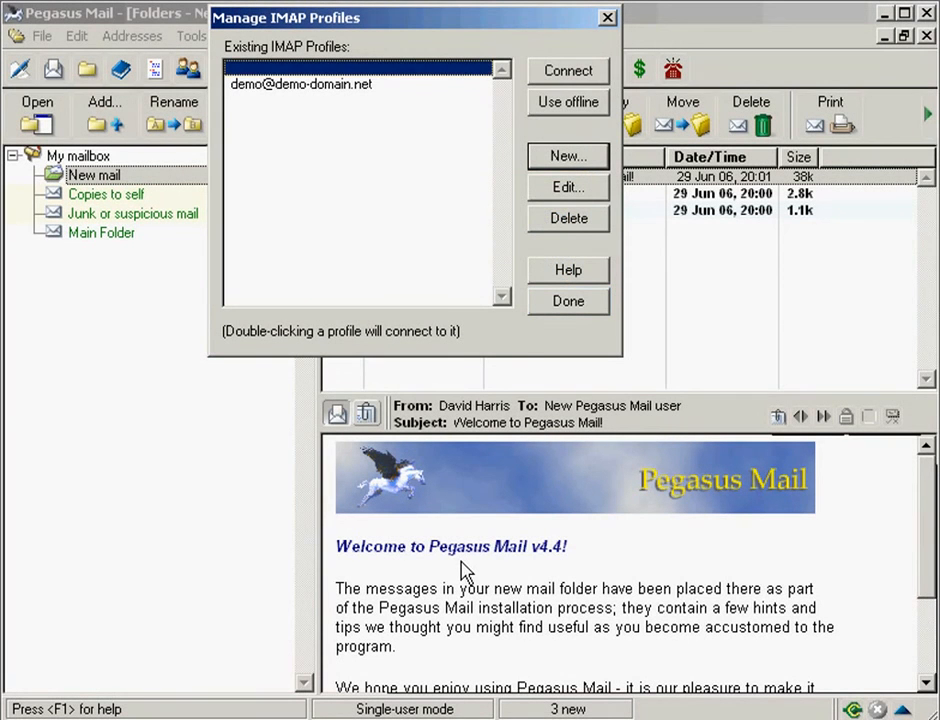
click(567, 300)
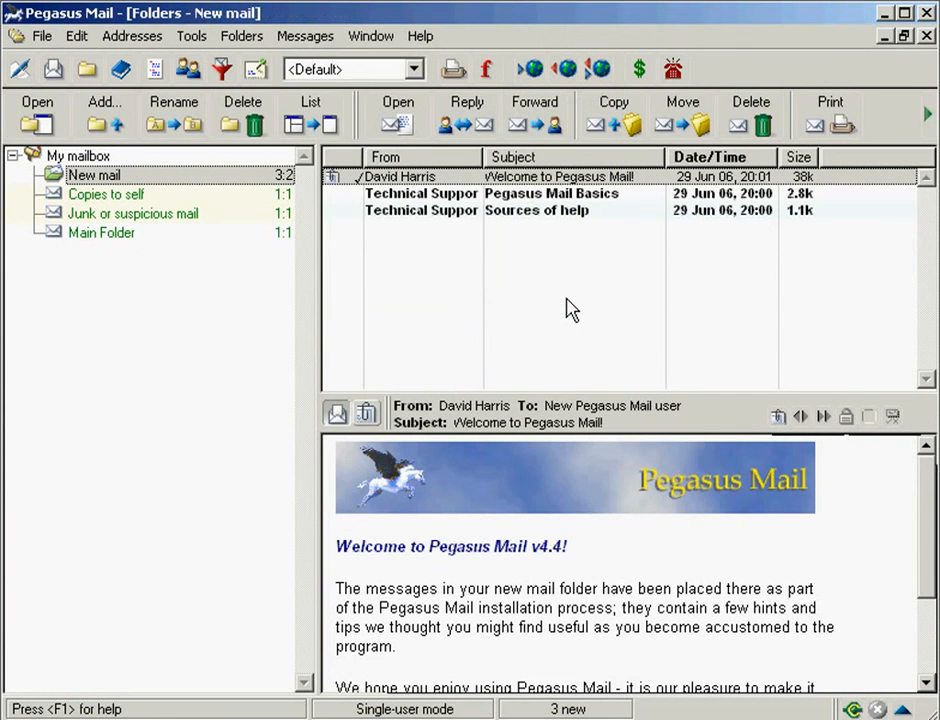